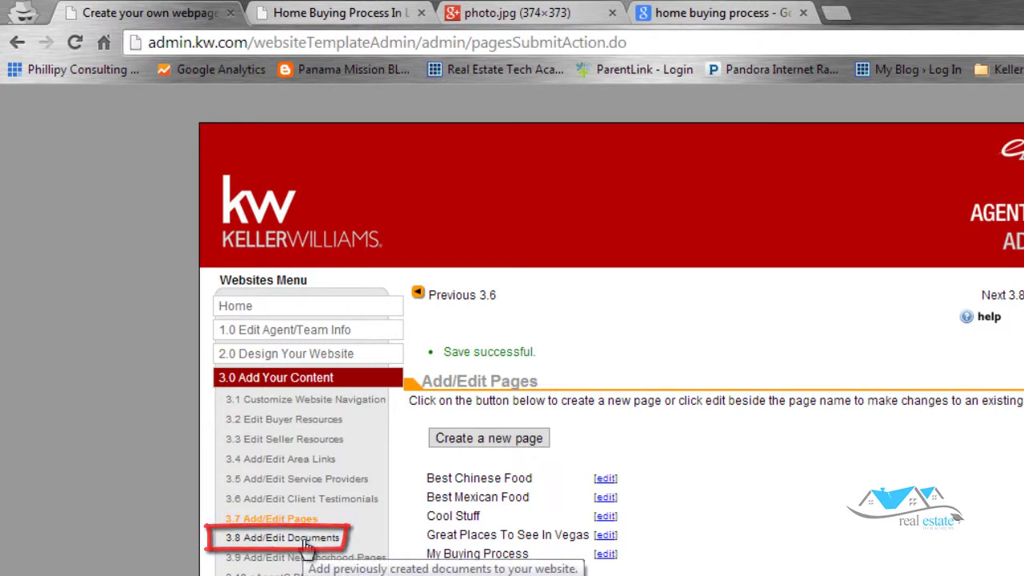
Open the 3.8 Add/Edit Documents page and go to its document upload form
click(307, 548)
scroll(308, 548, down, 5)
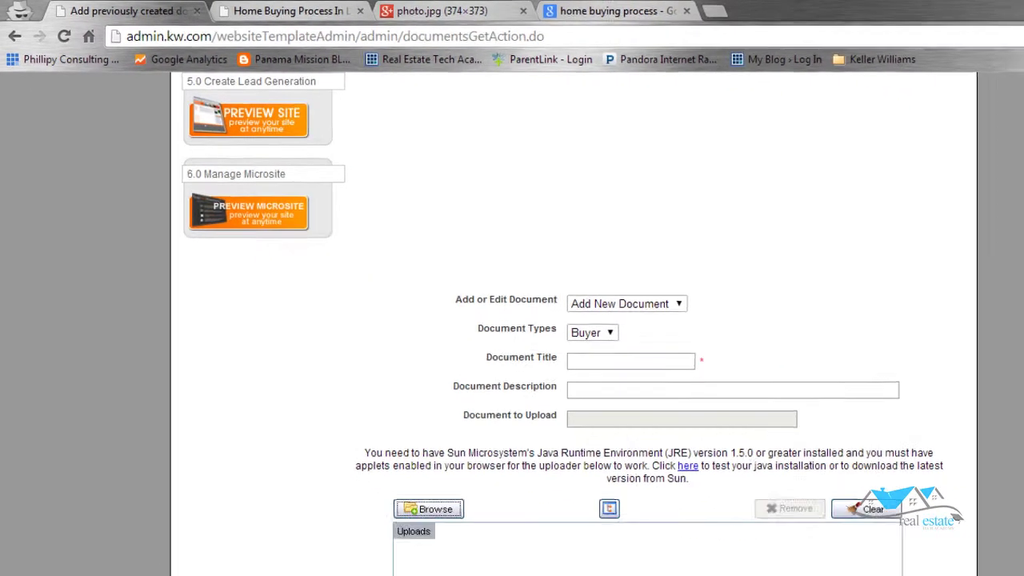
scroll(527, 320, down, 3)
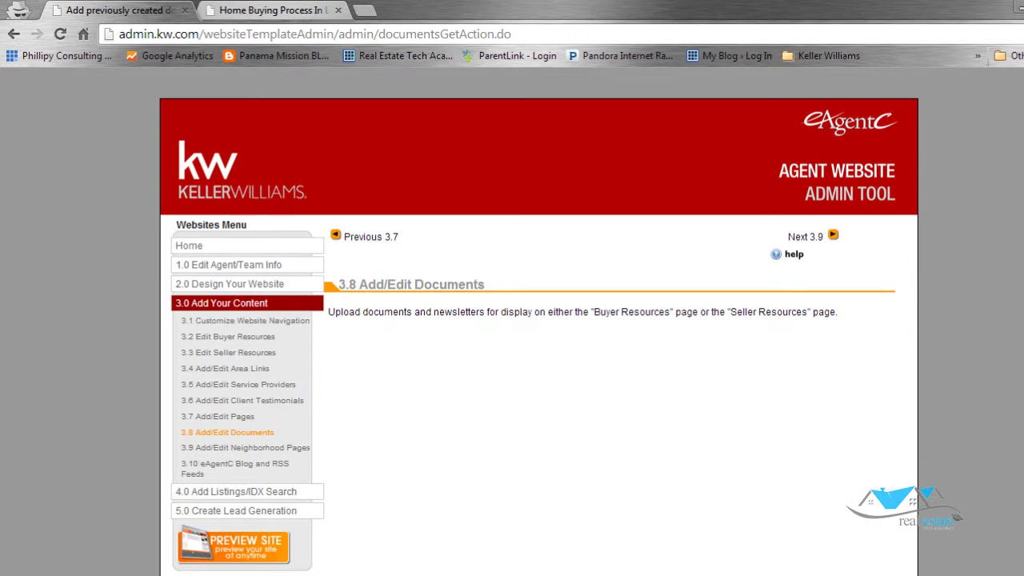
scroll(538, 319, down, 12)
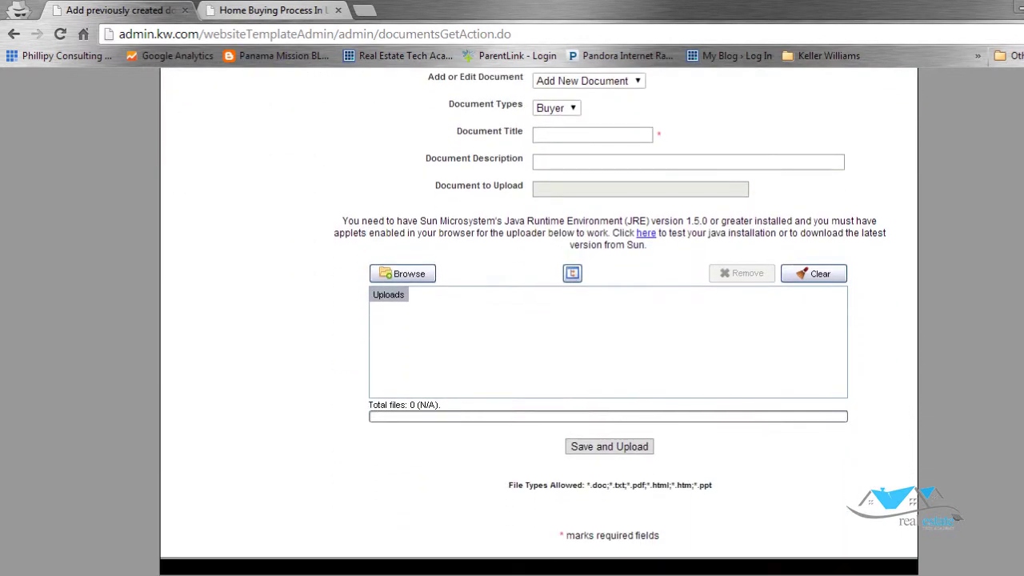
scroll(539, 320, up, 2)
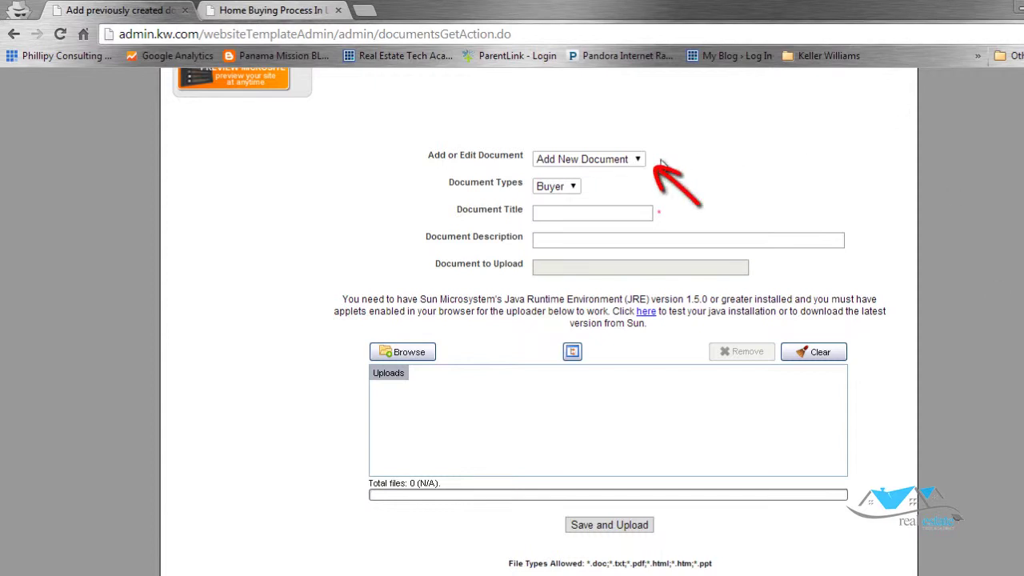
Choose to add a new document and set its document type to Buyer
click(636, 163)
click(637, 164)
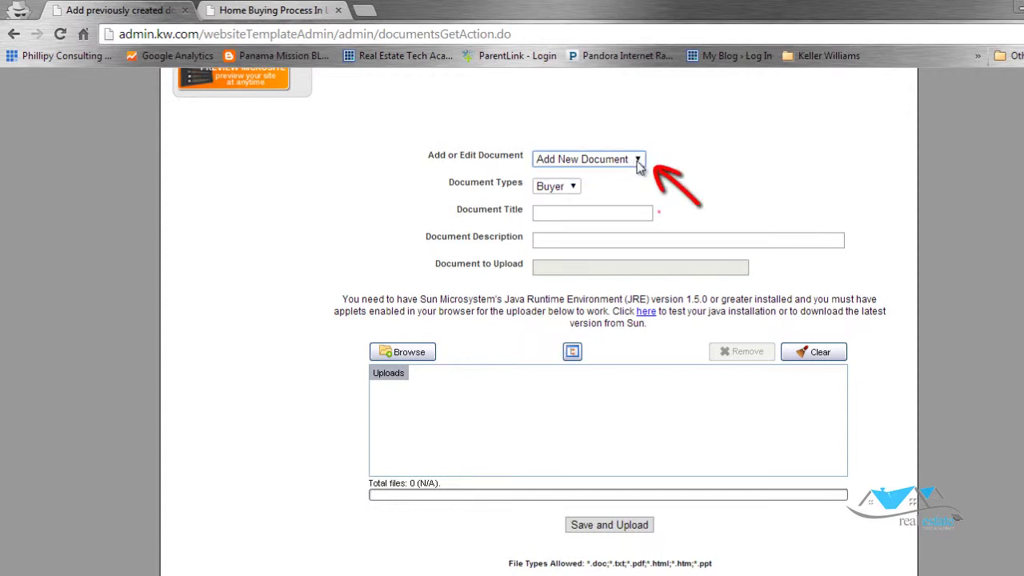
click(571, 189)
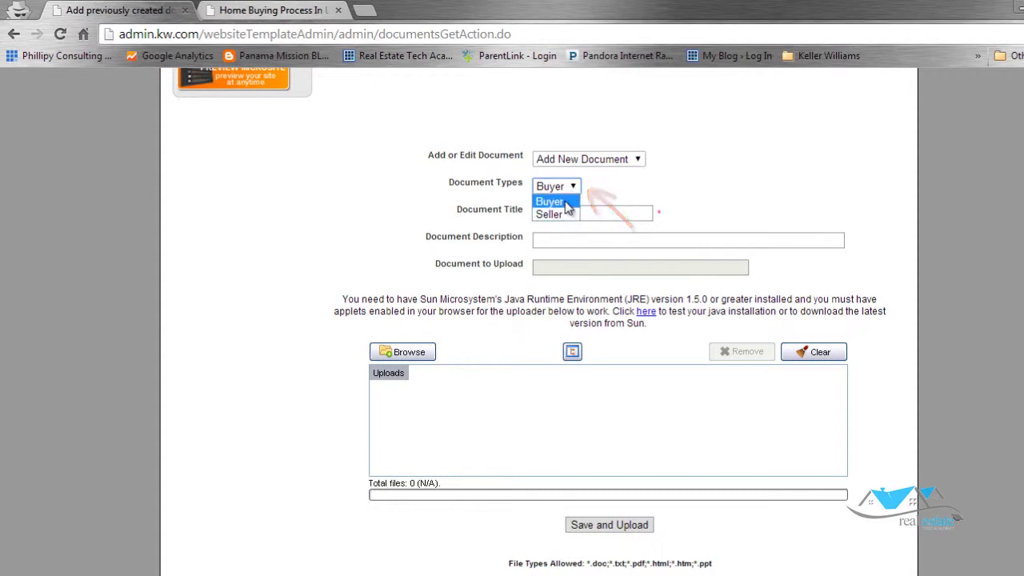
click(568, 208)
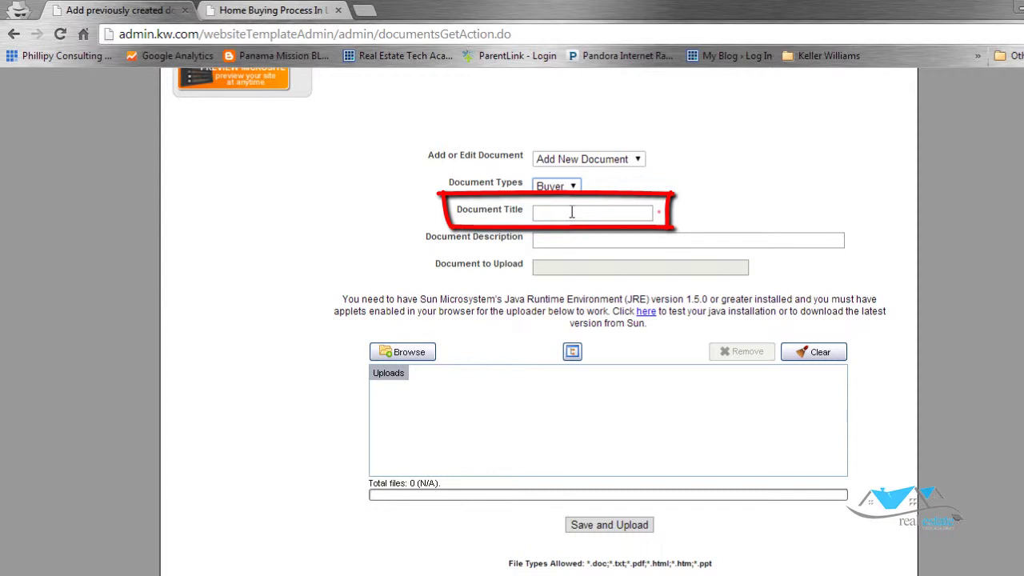
Title the document "Referral Form For A Buyer" and describe it as "Please fill out this form when you know of someone buying a home."
click(571, 212)
text(Referral Form For A Buyer)
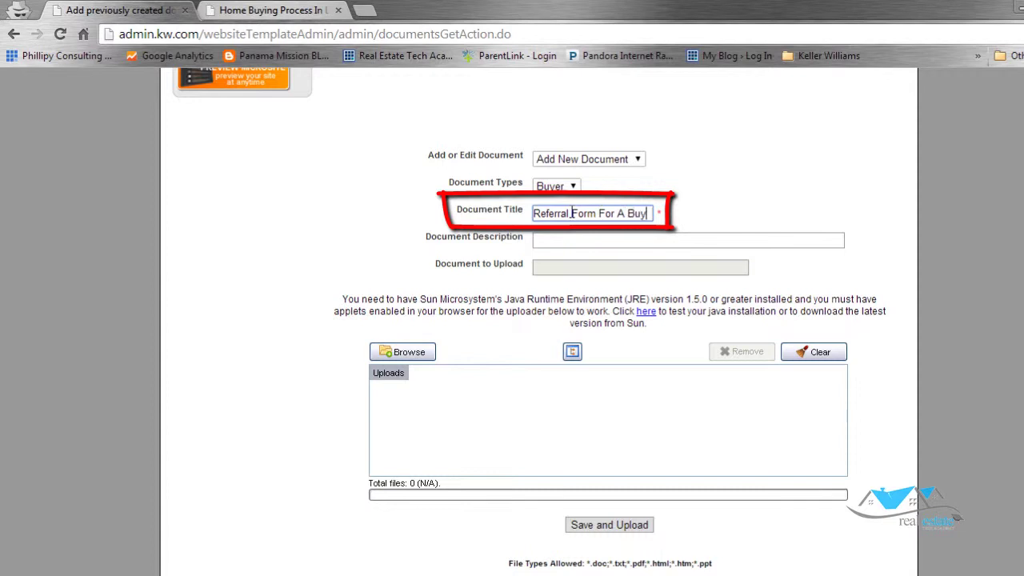
click(612, 241)
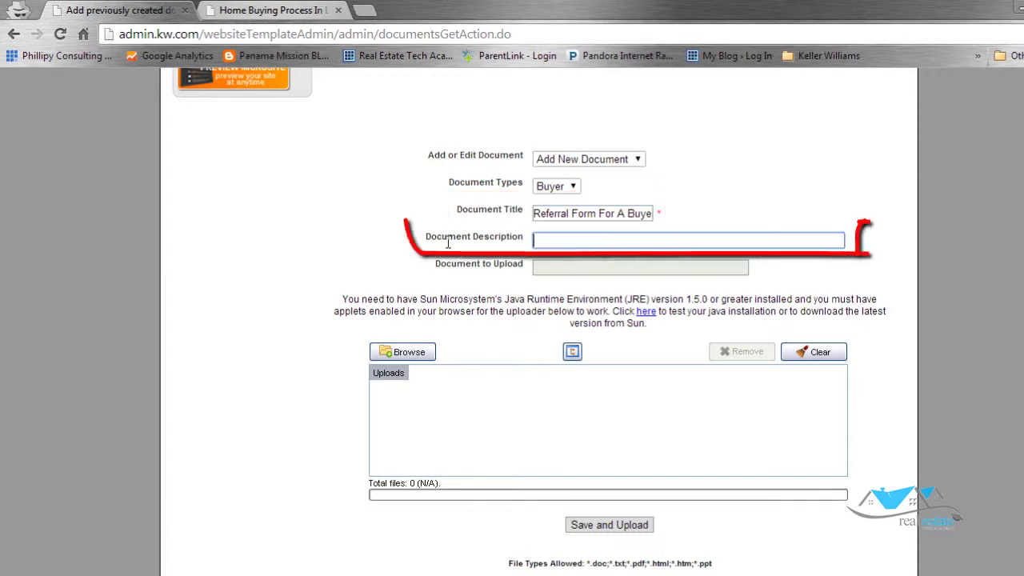
text(Please fill out this form when you are)
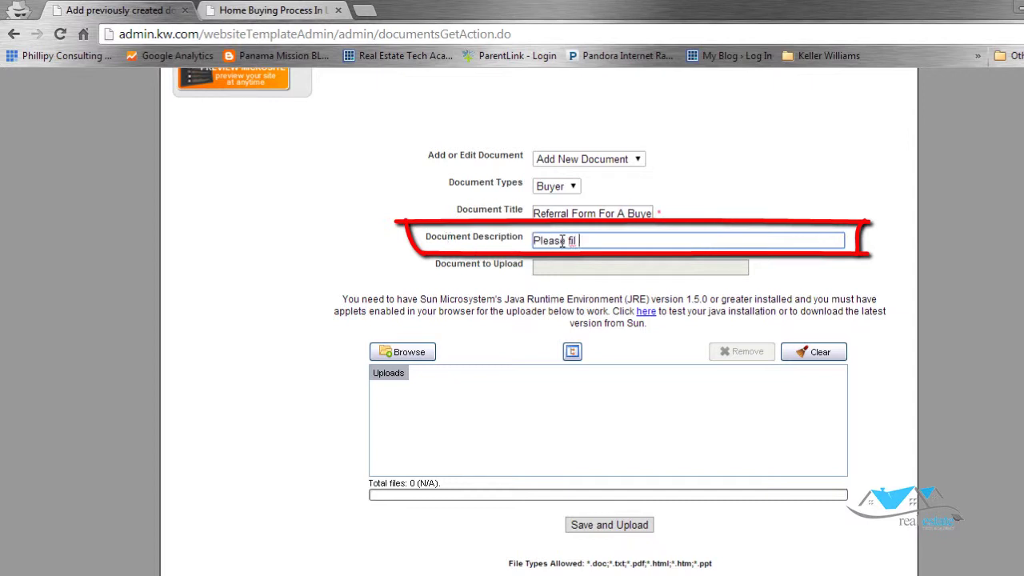
key(BackSpace)
key(BackSpace)
key(BackSpace)
text(know of someone buying a home.)
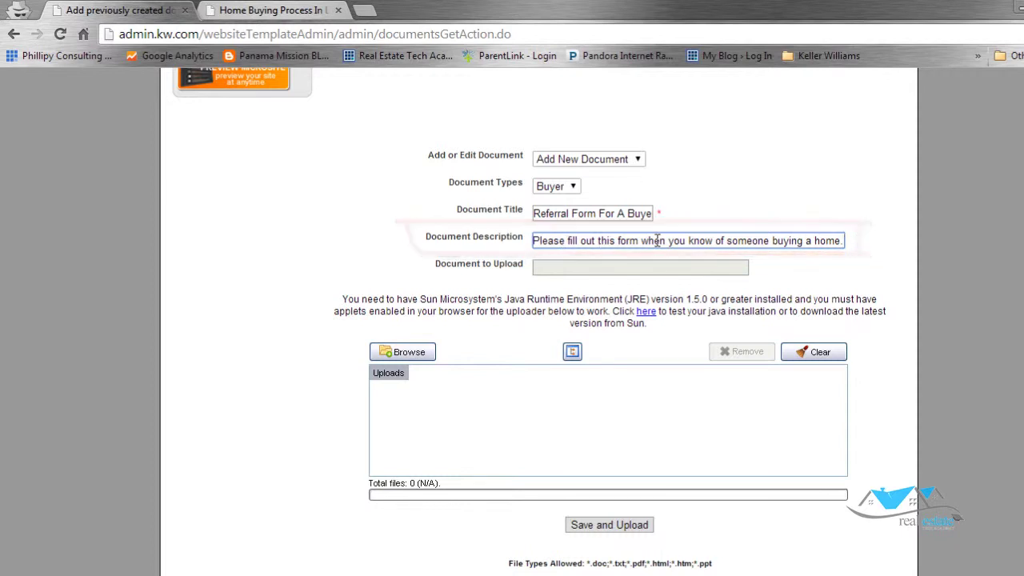
Choose irm-referral-form-f-2012.pdf from the Downloads folder, then save and upload it, allowing the JavaPowUpload application access
click(548, 271)
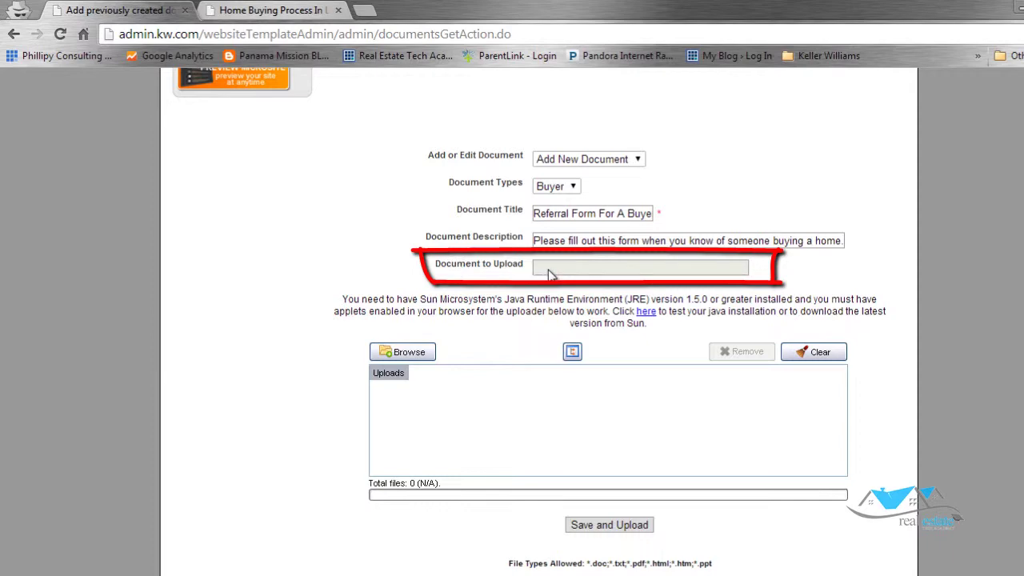
click(414, 354)
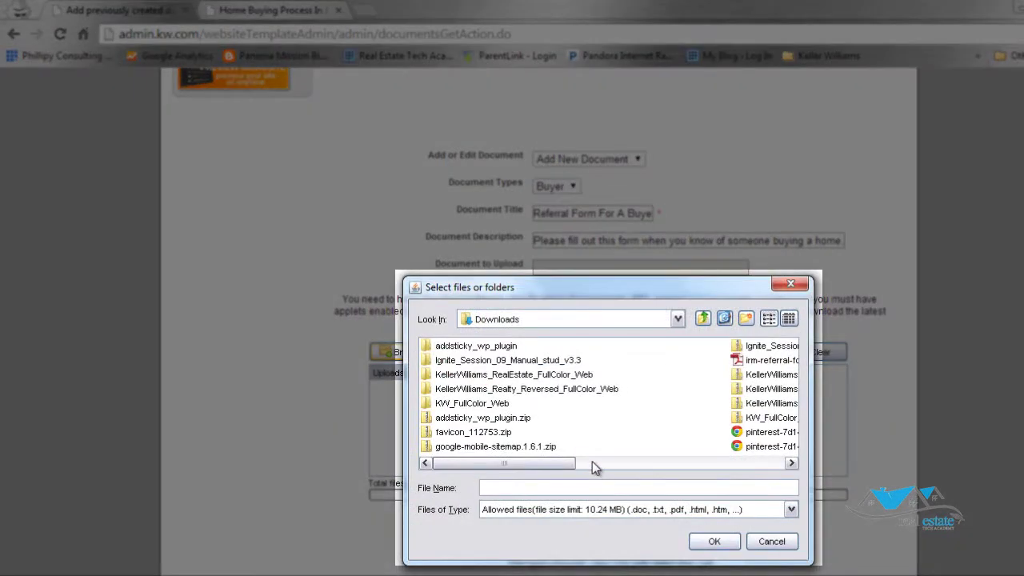
click(593, 463)
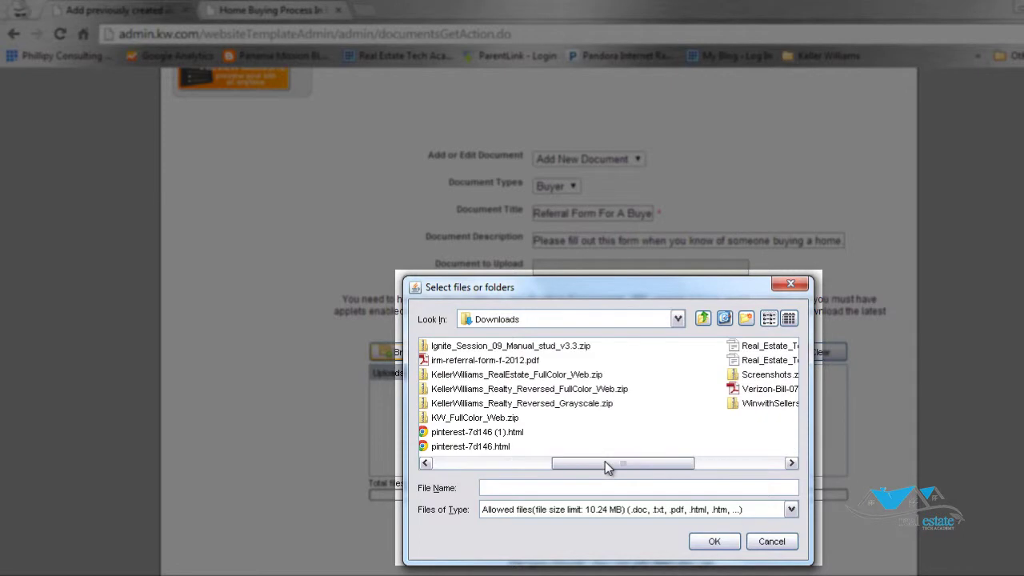
click(496, 363)
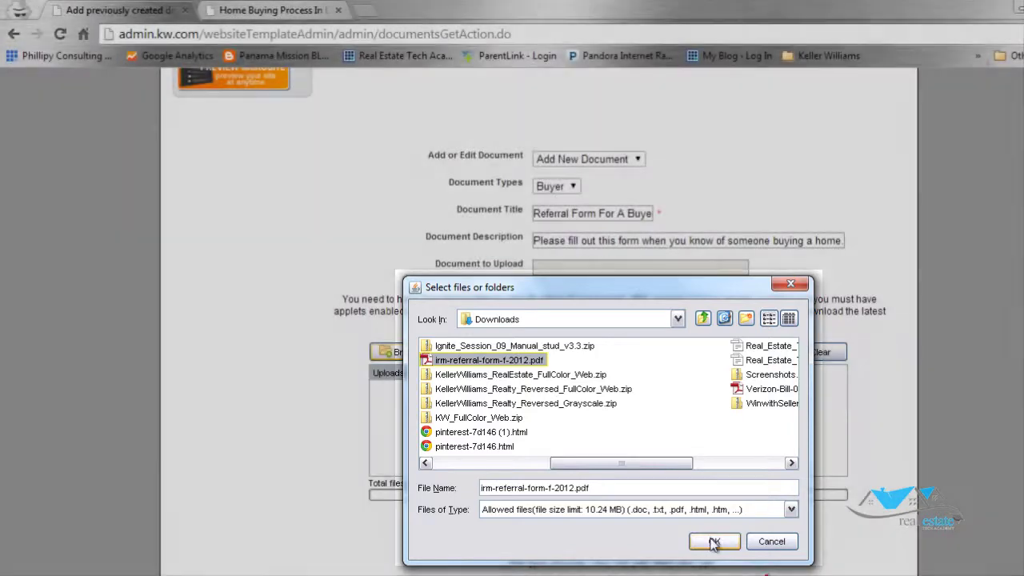
click(713, 541)
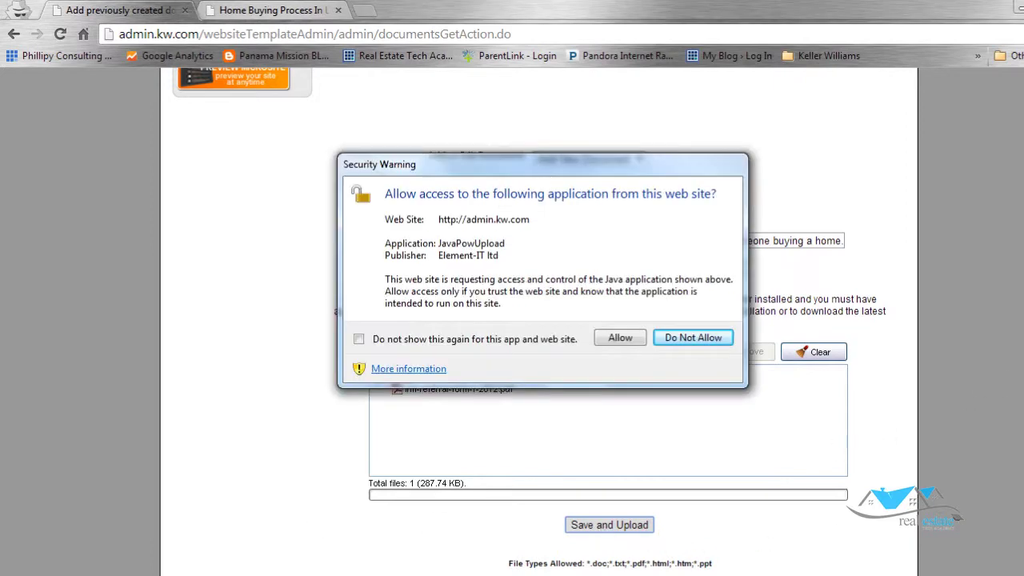
click(620, 337)
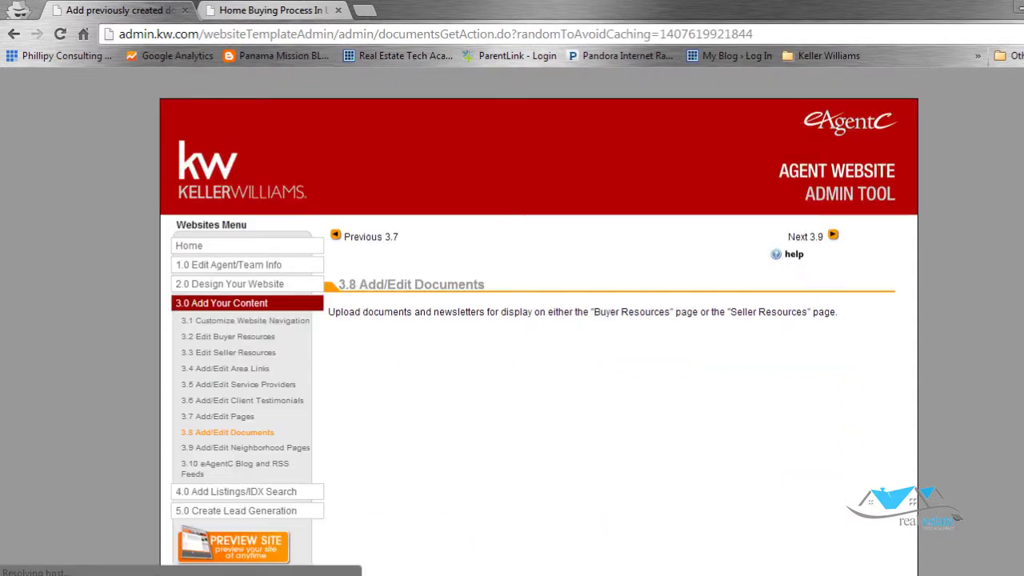
Load the saved document "Referral Form For A Buyer" into the Add/Edit Documents form
scroll(538, 320, down, 5)
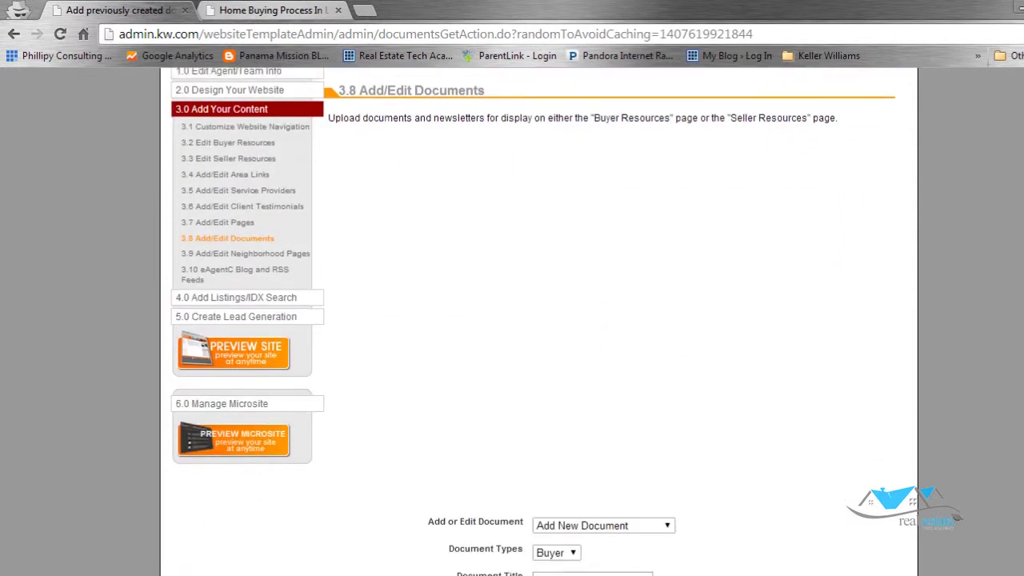
scroll(538, 319, down, 4)
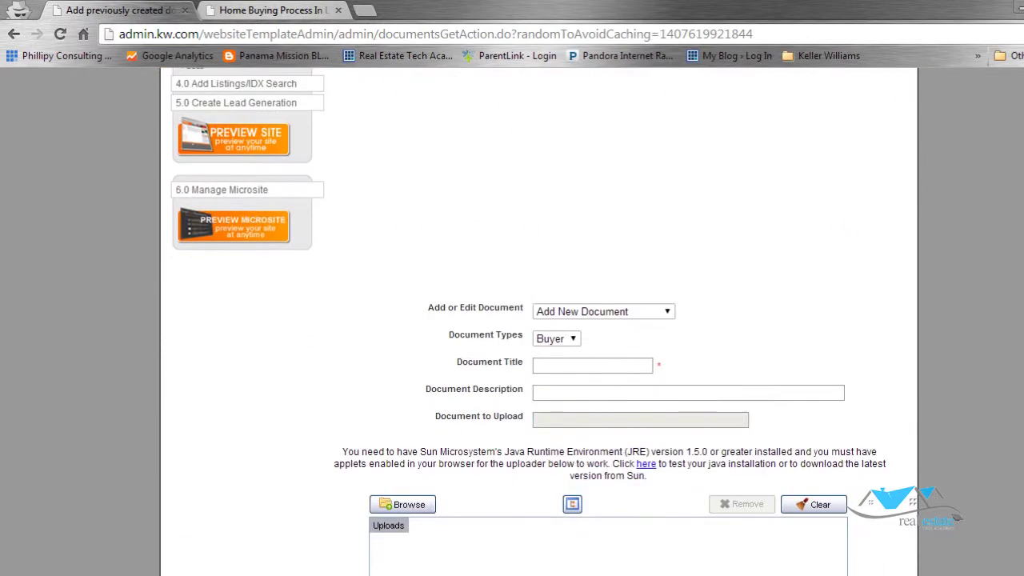
scroll(666, 320, down, 2)
scroll(666, 320, up, 2)
click(666, 255)
click(596, 282)
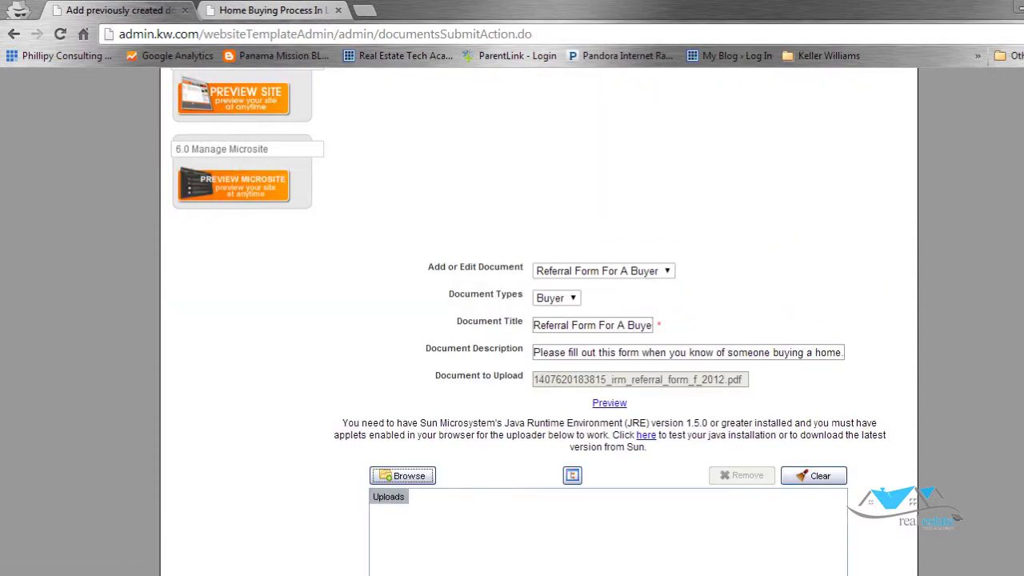
Preview the uploaded referral form PDF, close it, and review where the documents page says uploads are displayed
click(609, 403)
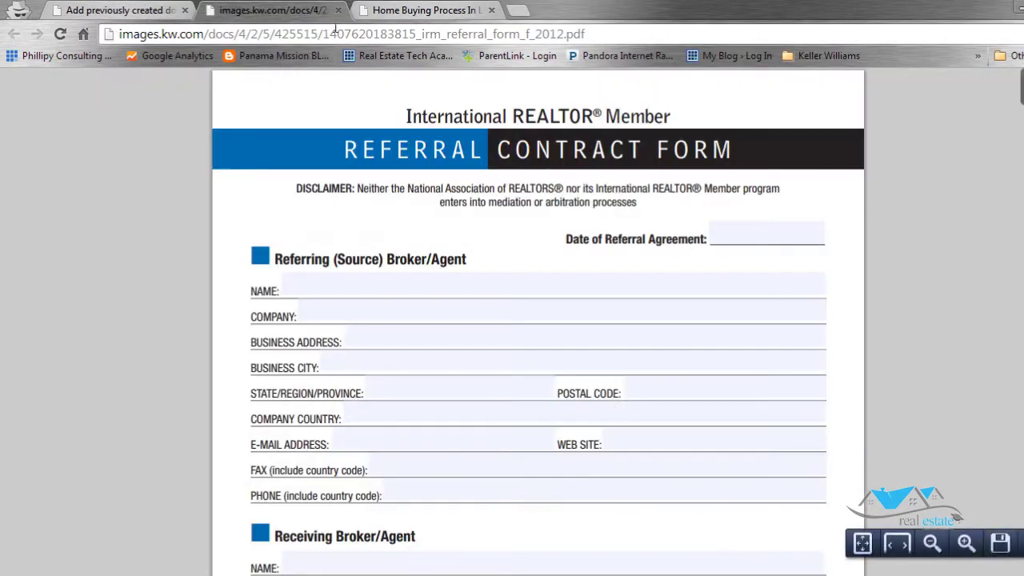
click(332, 9)
scroll(528, 320, down, 1)
scroll(528, 319, down, 2)
scroll(528, 320, up, 8)
scroll(538, 320, up, 1)
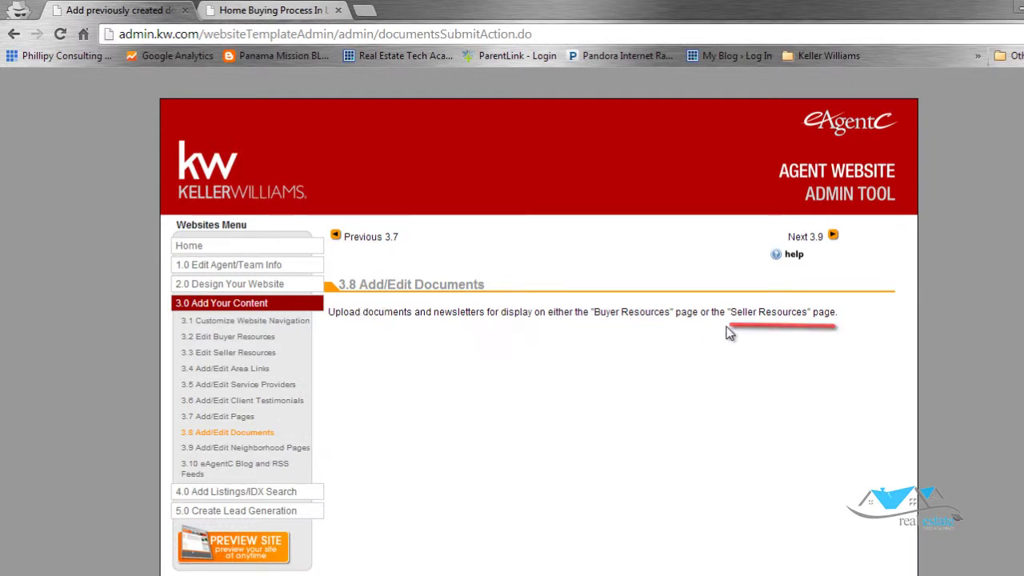
Check the Buyer Resources page of the agent's public website and read through the linked "Referral Form For A Buyer" PDF
click(278, 10)
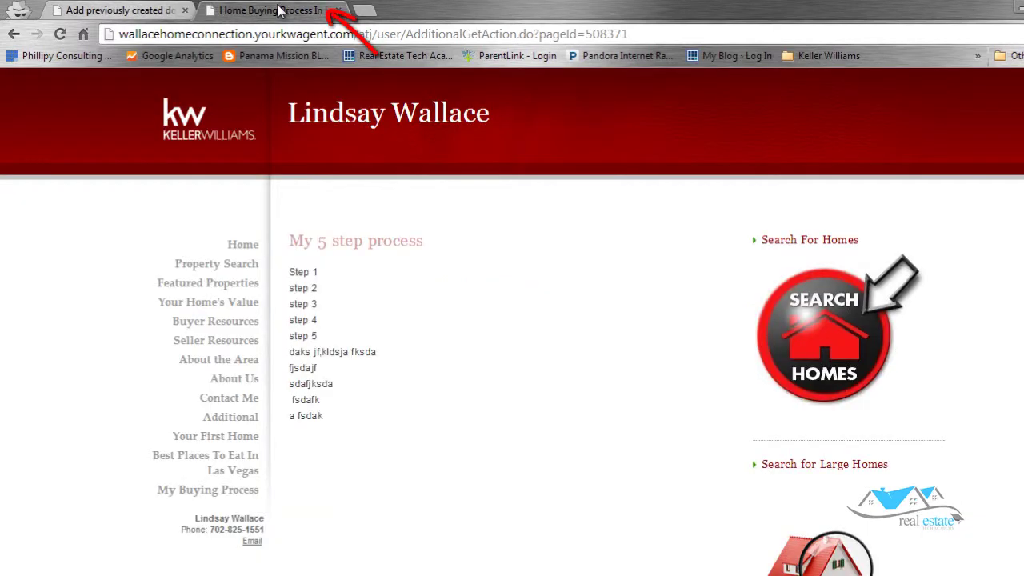
click(216, 324)
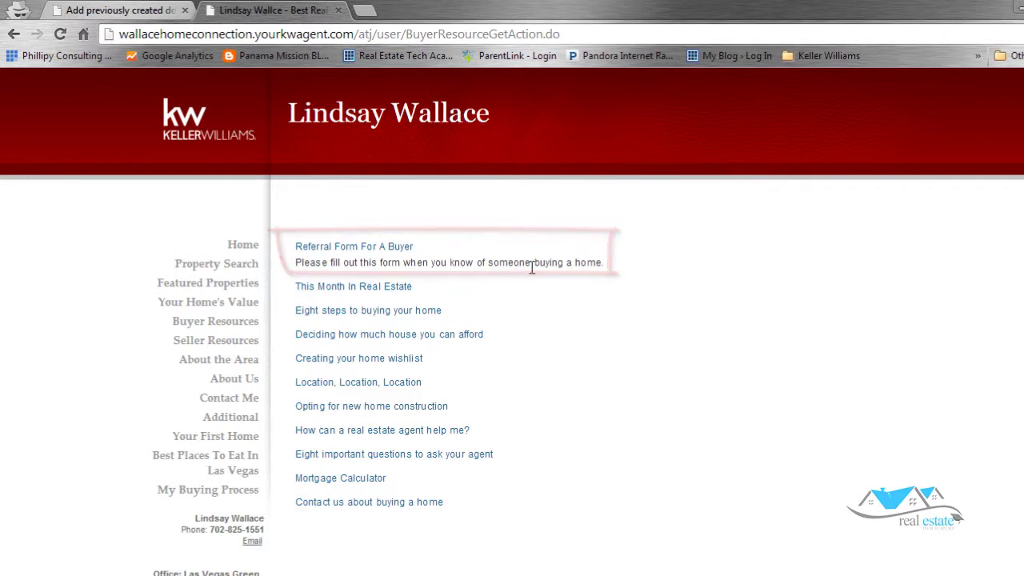
click(383, 248)
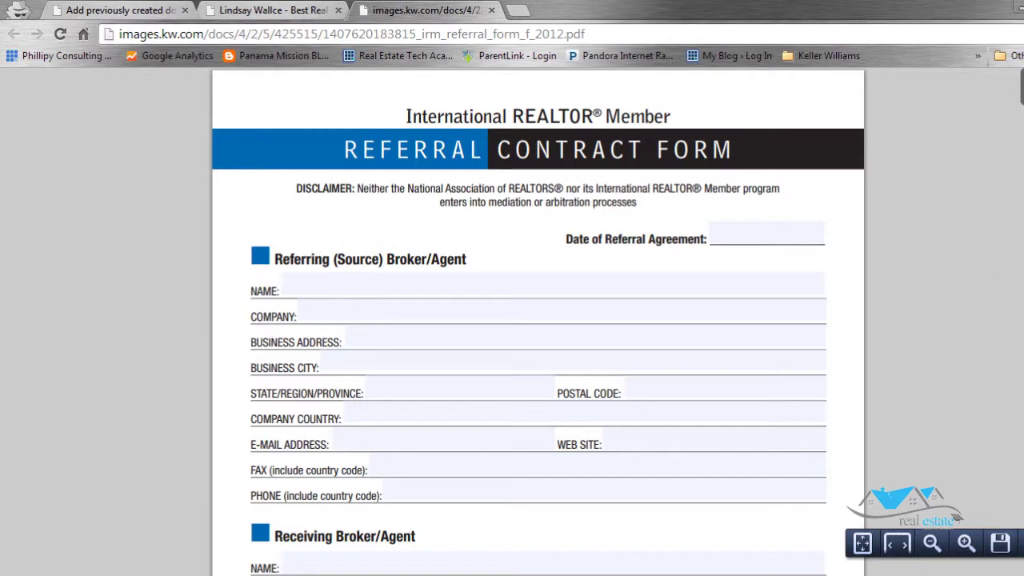
scroll(538, 320, down, 10)
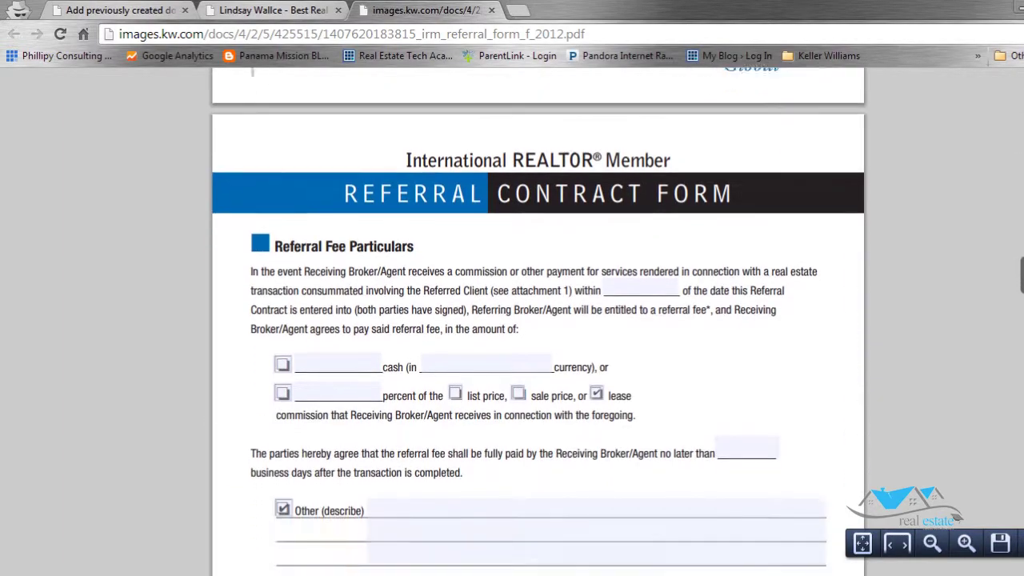
scroll(537, 319, down, 3)
scroll(537, 320, up, 10)
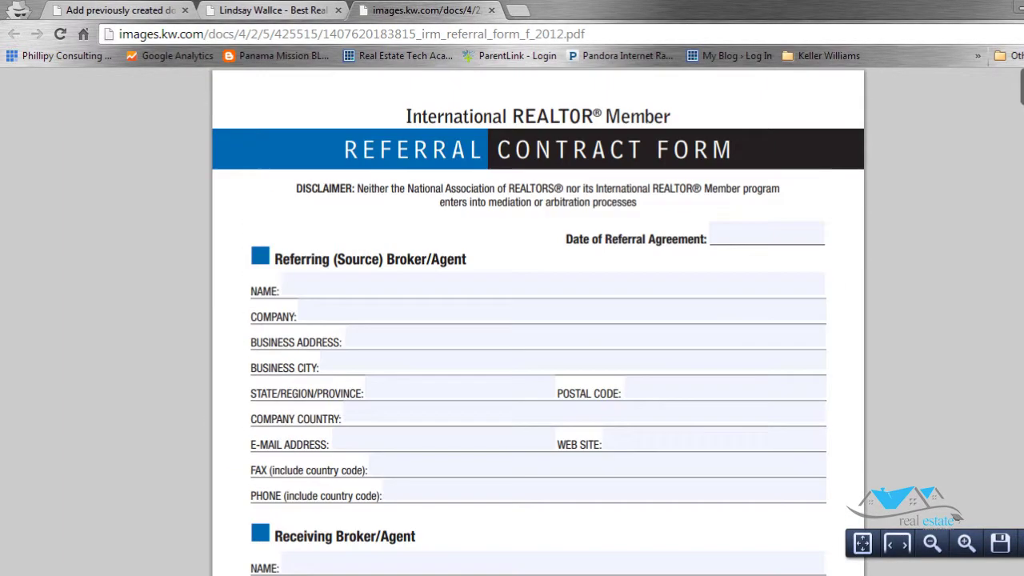
click(491, 9)
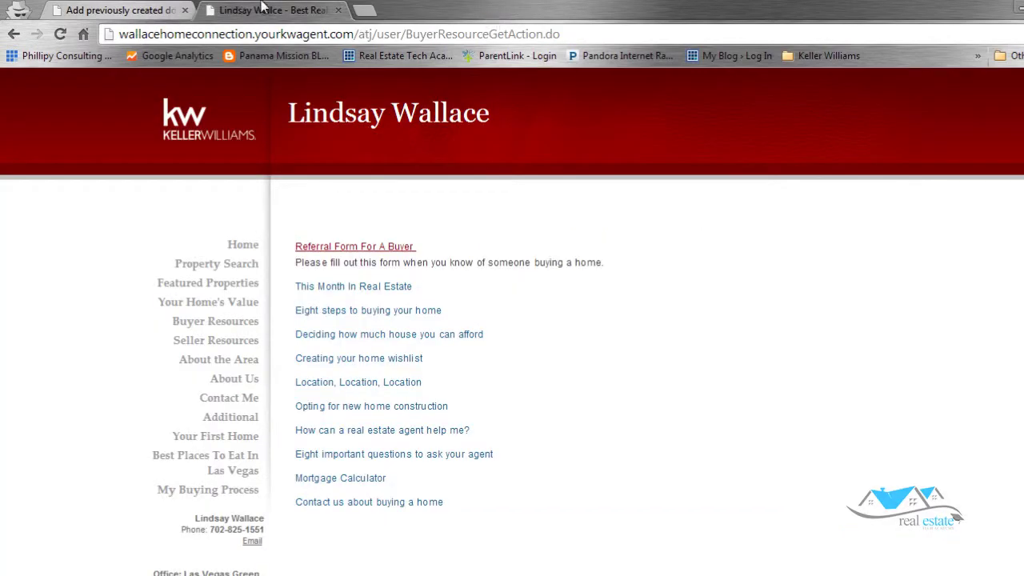
Return to the admin documents page and examine the document type options for the referral form without changing the type
click(116, 11)
scroll(450, 418, down, 5)
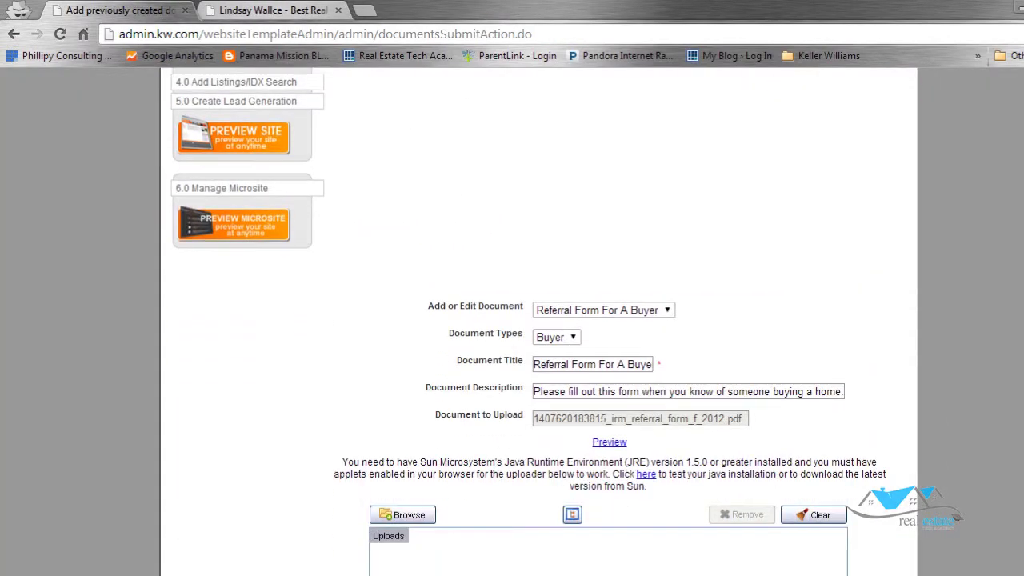
scroll(512, 320, down, 3)
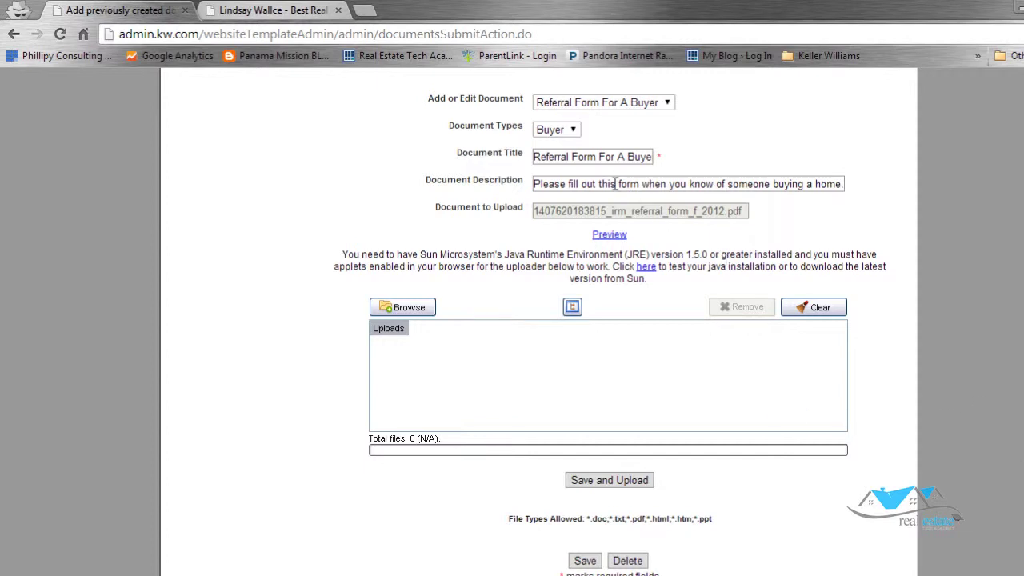
click(573, 131)
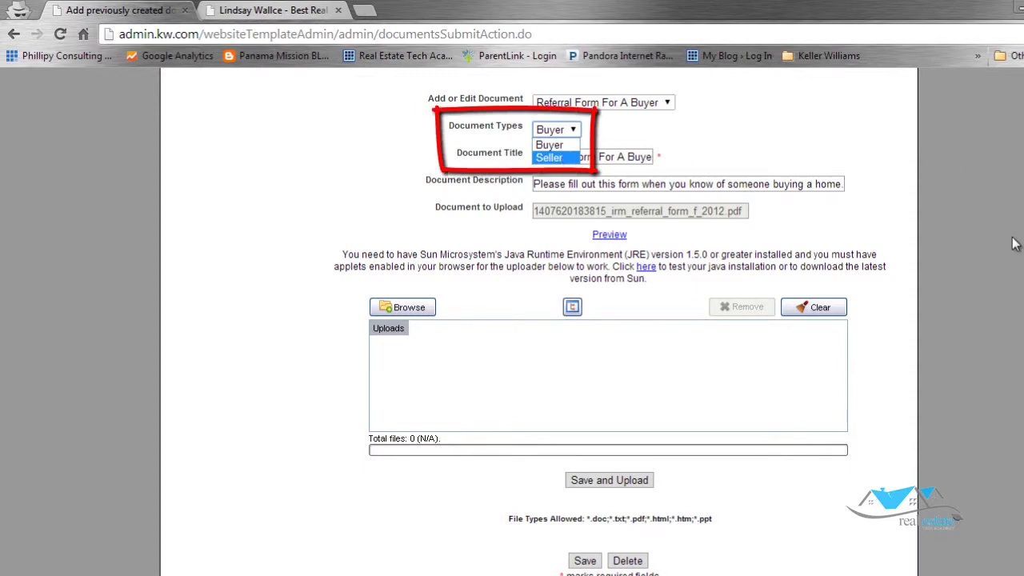
key(Escape)
scroll(538, 320, up, 6)
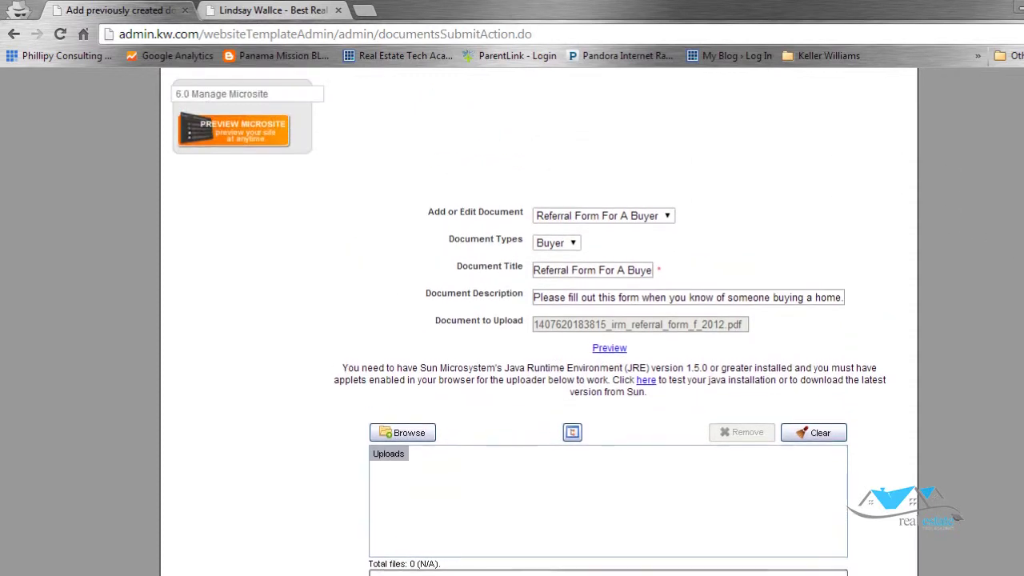